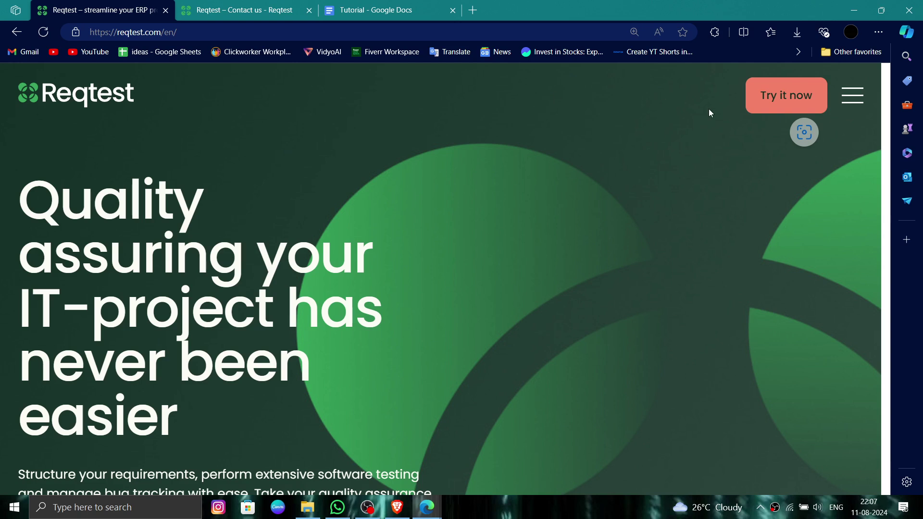
Step: Open the Reqtest Contact us page from the hamburger menu to show its empty form
{"action": "left_click", "coordinate": [858, 105]}
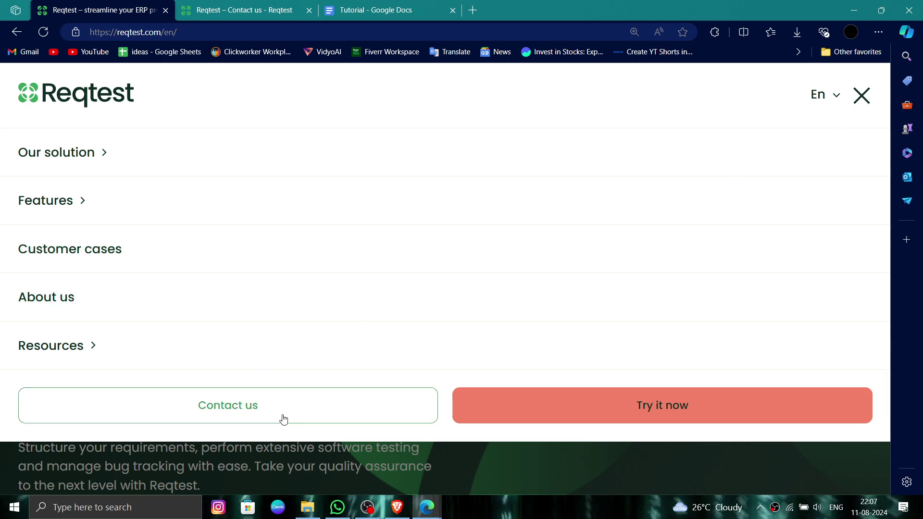
{"action": "left_click", "coordinate": [863, 97]}
{"action": "left_click", "coordinate": [302, 6]}
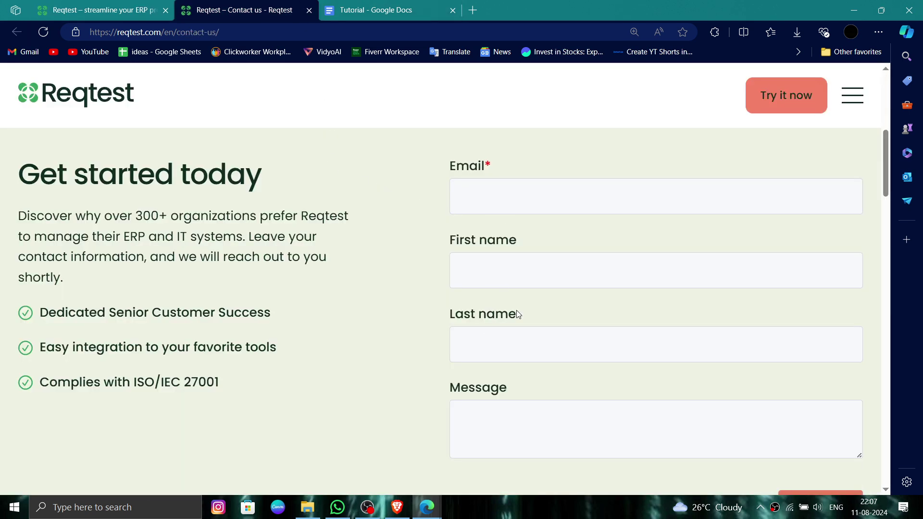
{"action": "scroll", "coordinate": [505, 360], "scroll_direction": "down", "scroll_amount": 1}
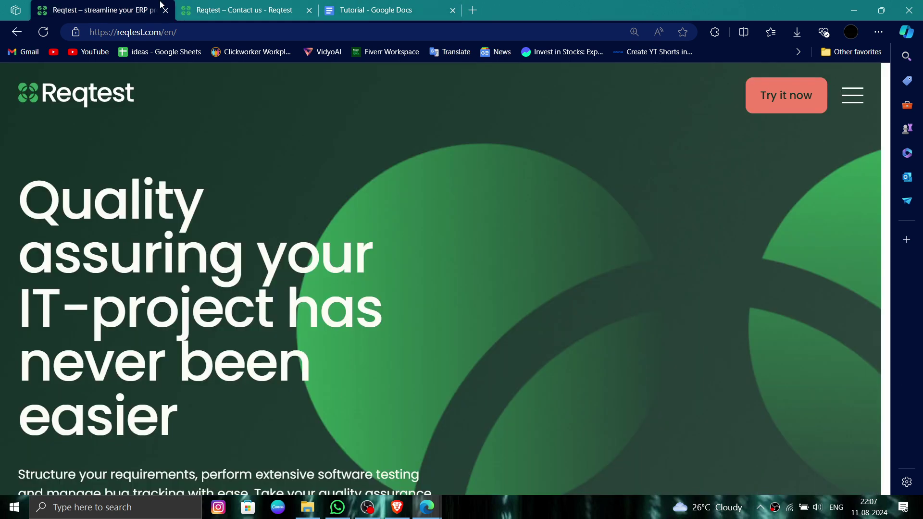
Step: Return to the first tab, 'Reqtest – streamline your ERP', leaving Contact us open
{"action": "left_click", "coordinate": [101, 10]}
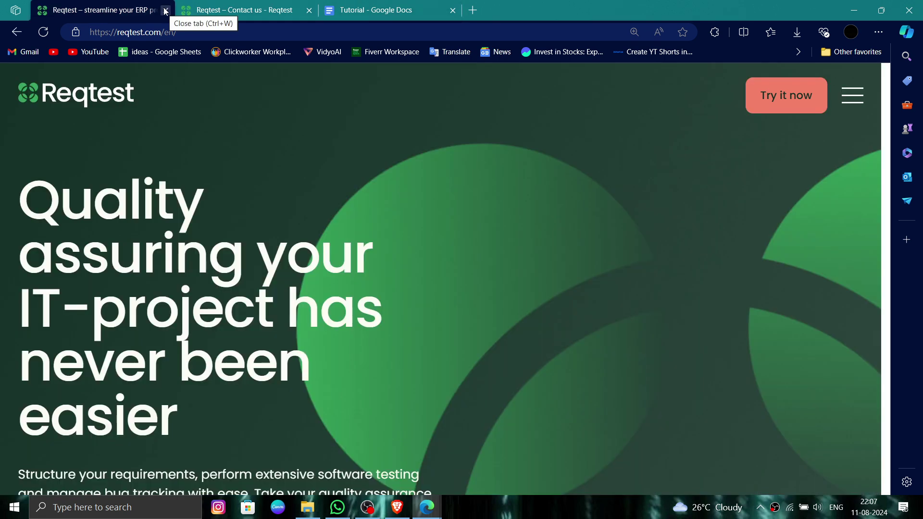